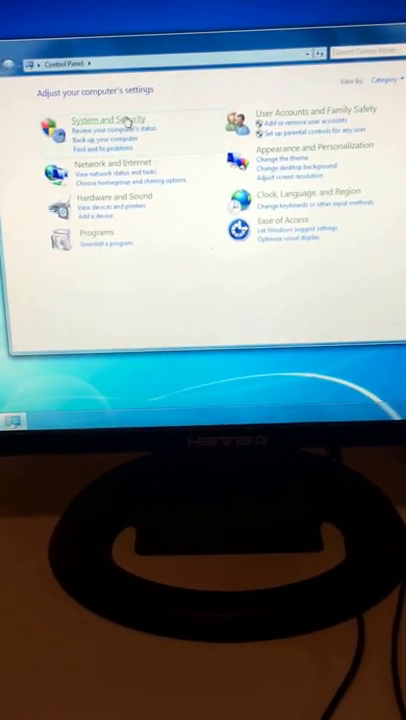
Go from System and Security to Administrative Tools and select the Computer Management shortcut
click(120, 118)
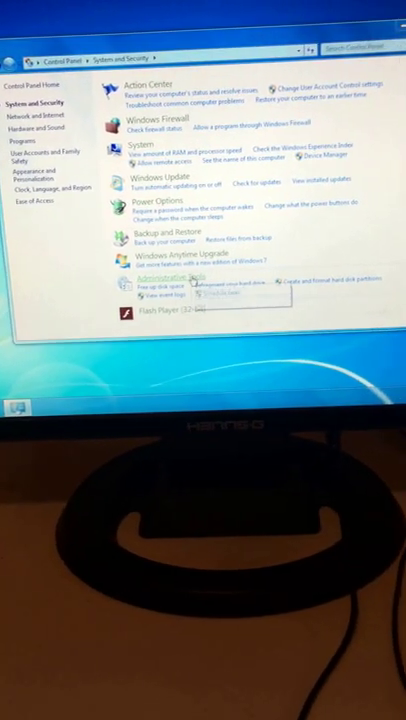
click(190, 287)
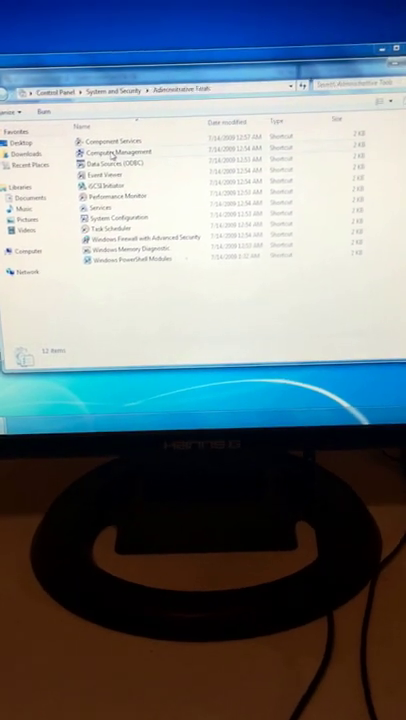
click(120, 136)
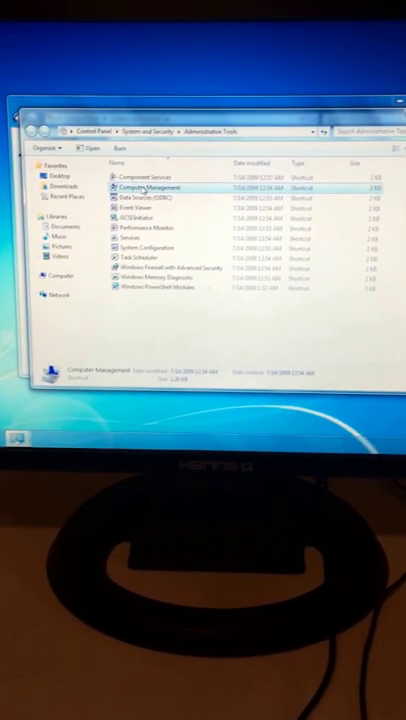
Launch Computer Management and bring up volume actions for Disk 1's 149.05 GB unallocated space
double_click(145, 186)
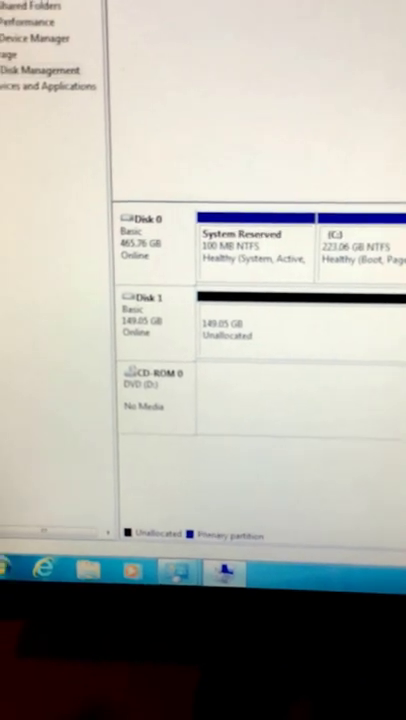
right_click(190, 325)
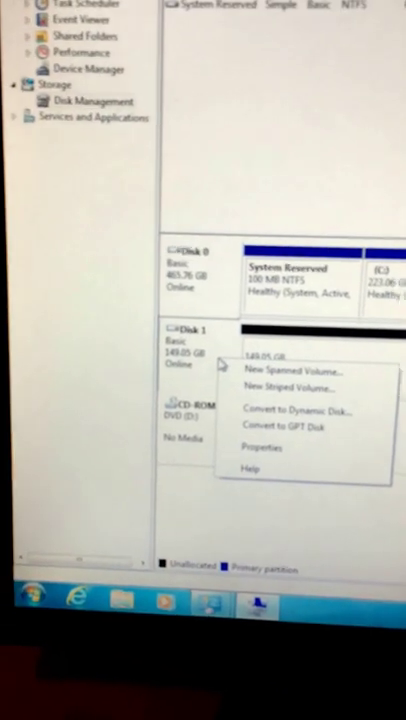
click(260, 378)
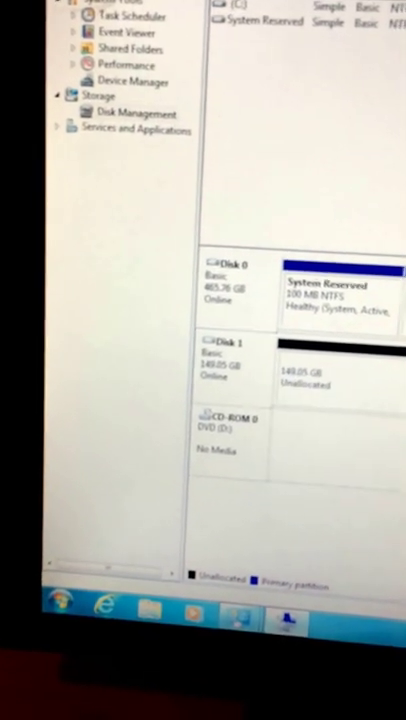
right_click(340, 365)
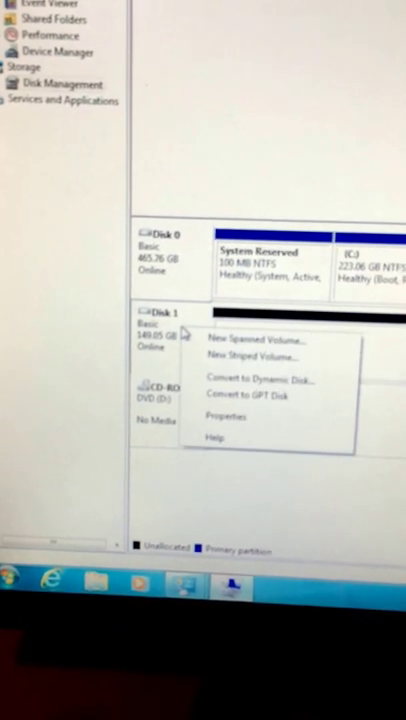
click(343, 350)
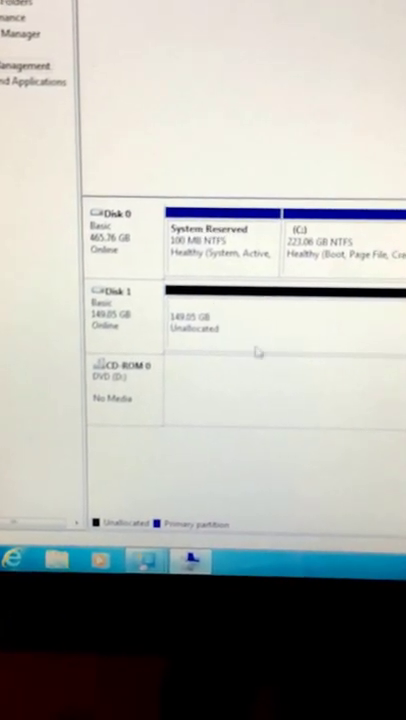
right_click(245, 330)
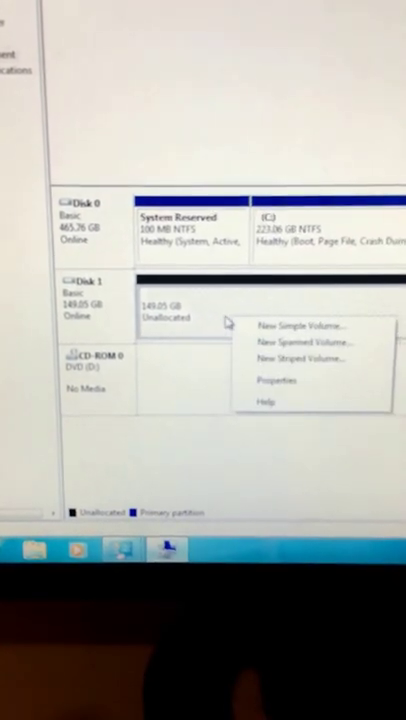
Start a new simple volume on Disk 1 sized at 74128 MB
click(290, 322)
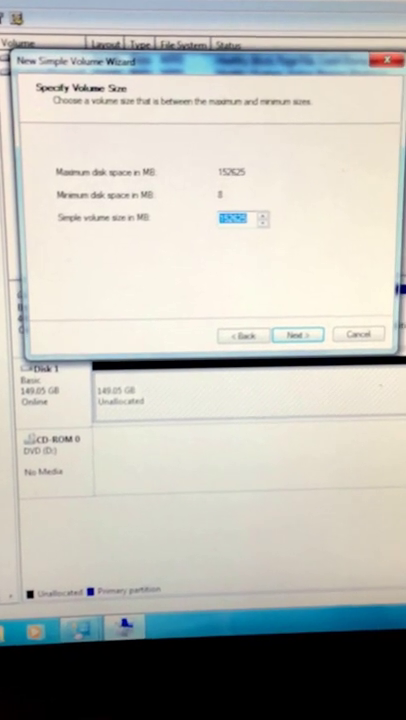
text(28)
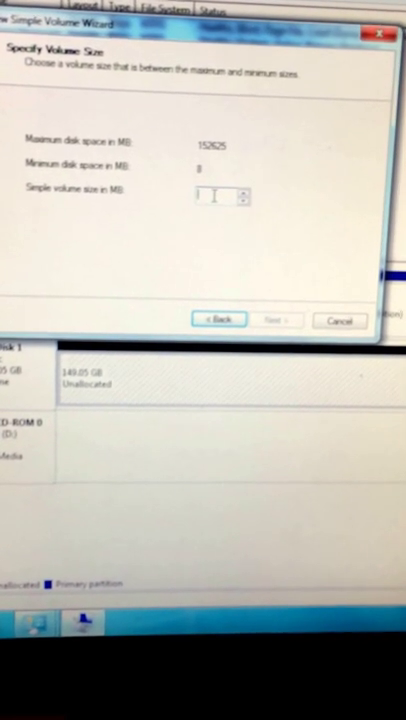
text(7413)
text(8)
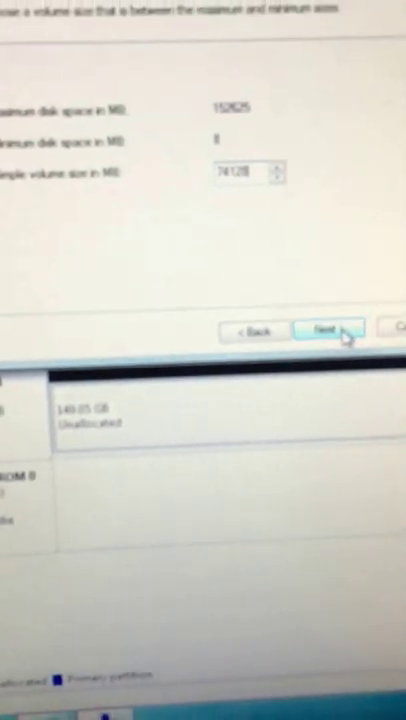
click(360, 345)
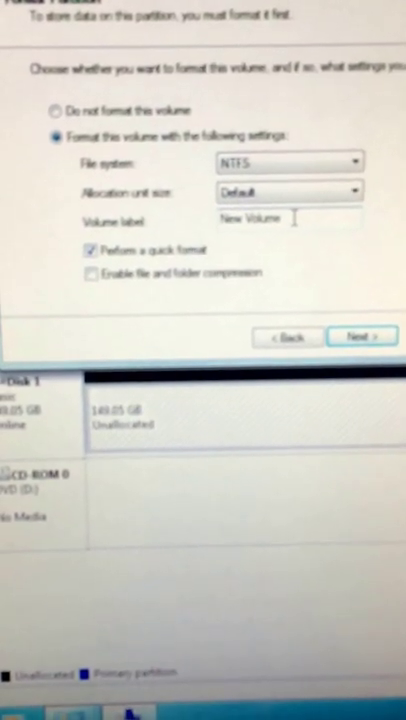
Keep NTFS quick format and rename the volume label from New Volume to LoL
double_click(268, 229)
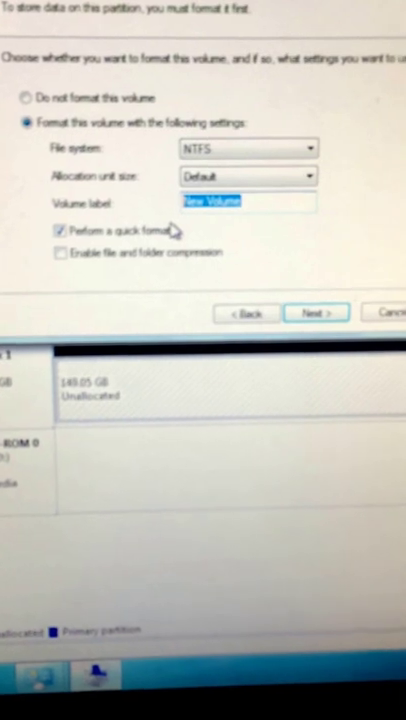
text(games)
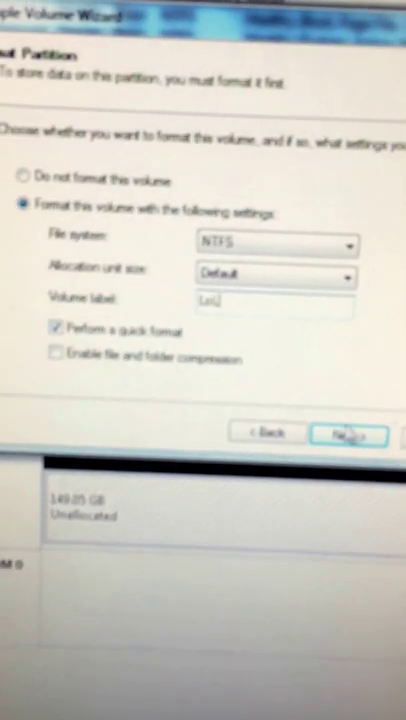
click(327, 430)
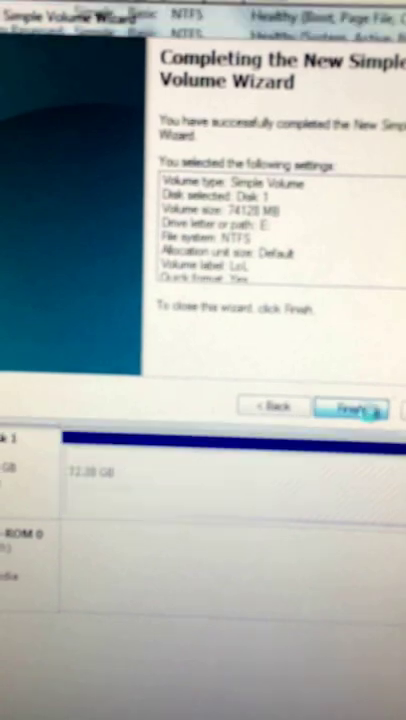